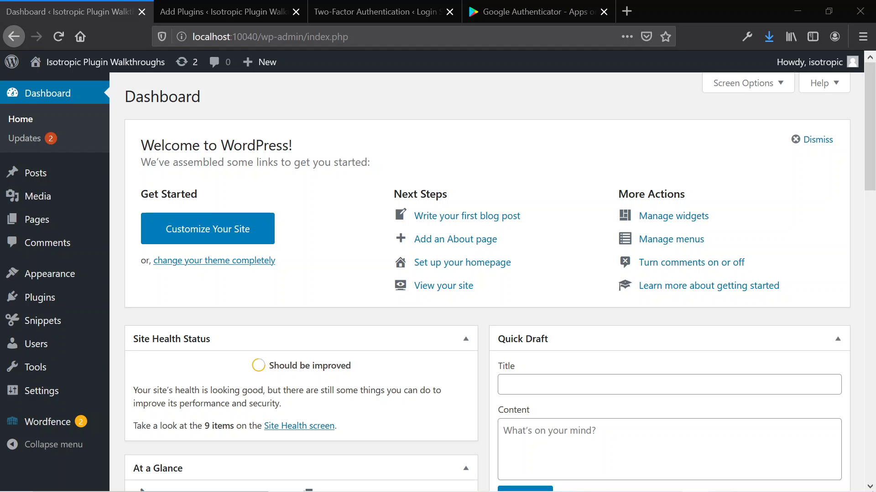
click(206, 10)
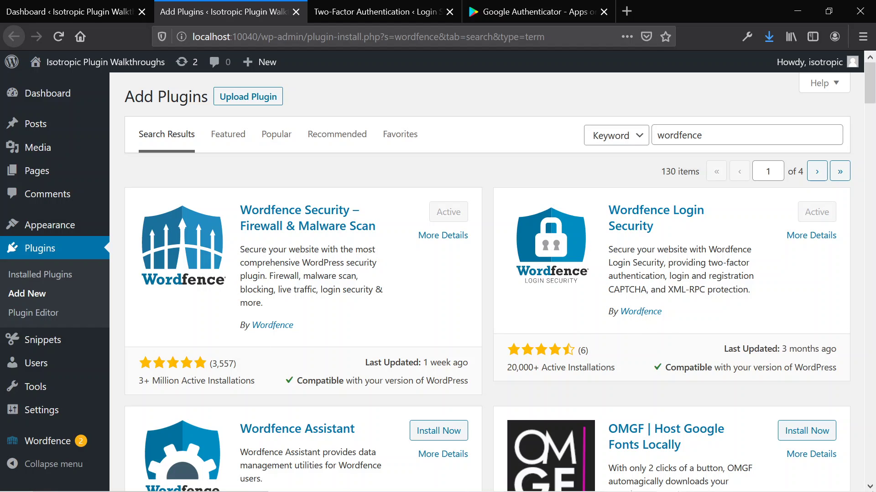
drag(609, 249, 767, 291)
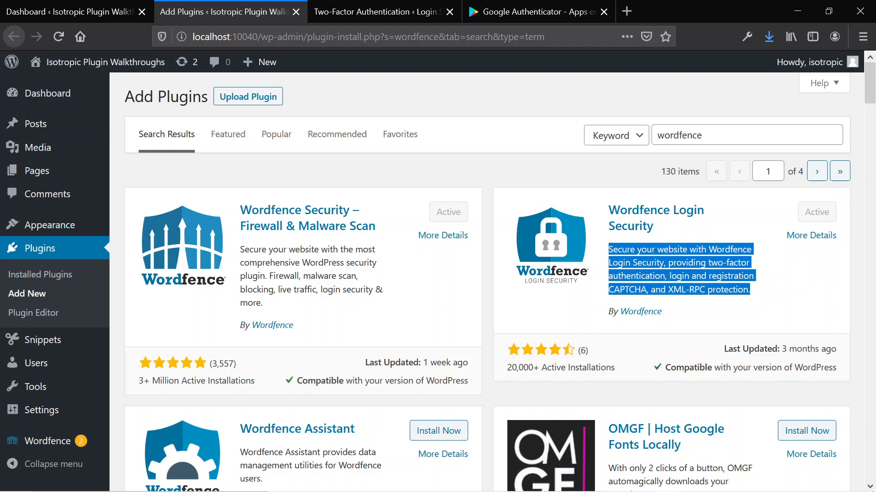
double_click(686, 263)
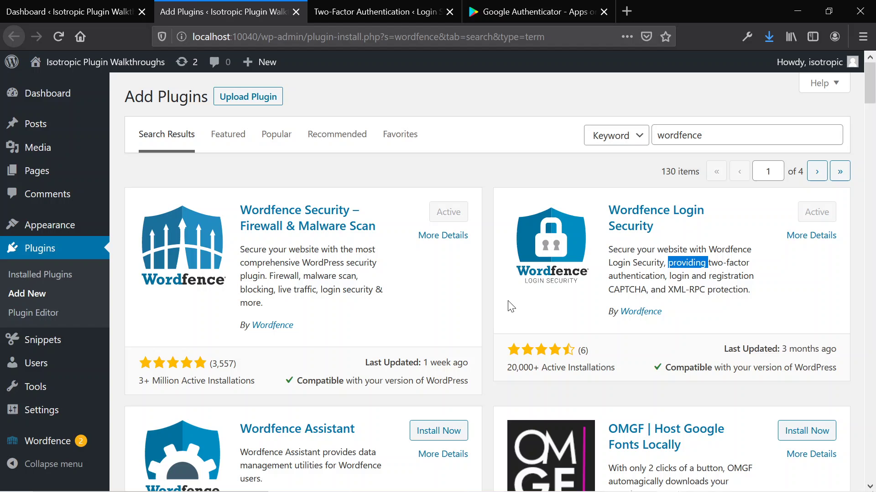
- Open Wordfence Login Security's Two-Factor Authentication setup page and close the duplicate page
mouse_move(45, 441)
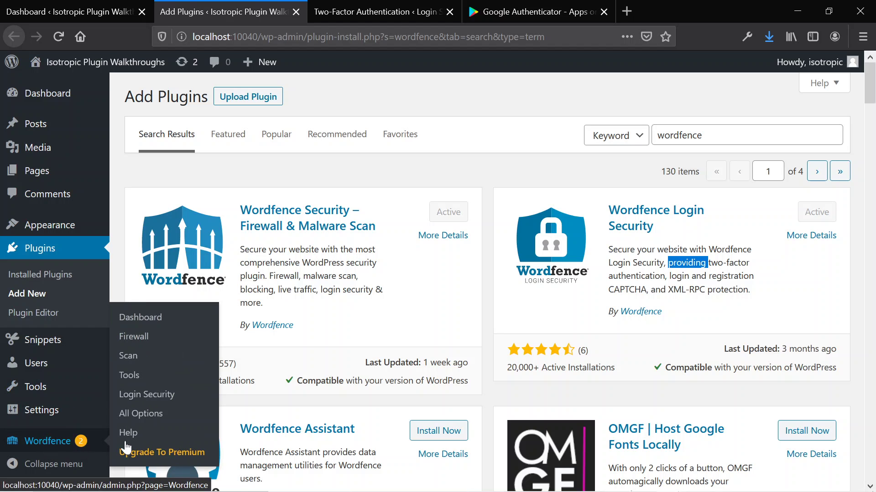
click(142, 396)
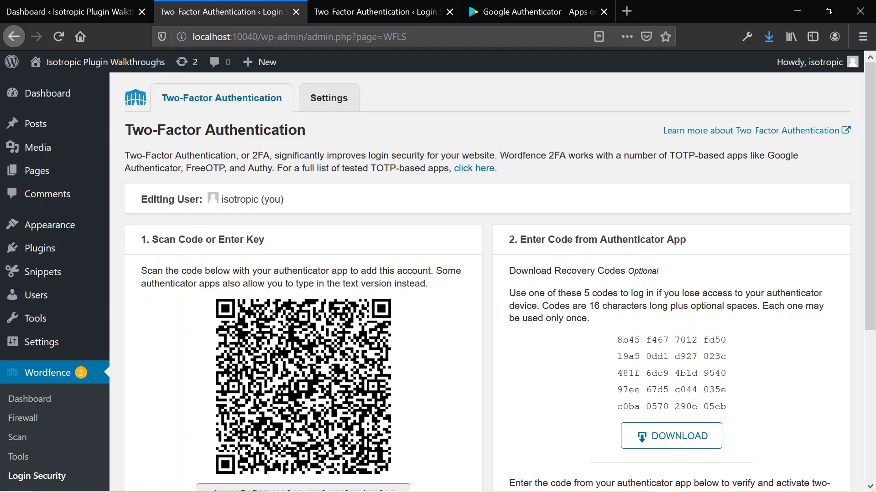
scroll(231, 106, down, 3)
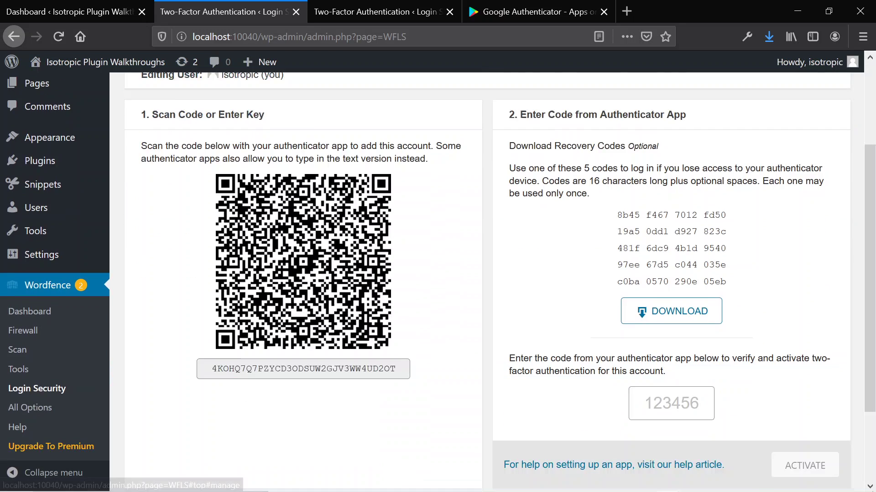
scroll(288, 169, down, 2)
scroll(288, 169, up, 5)
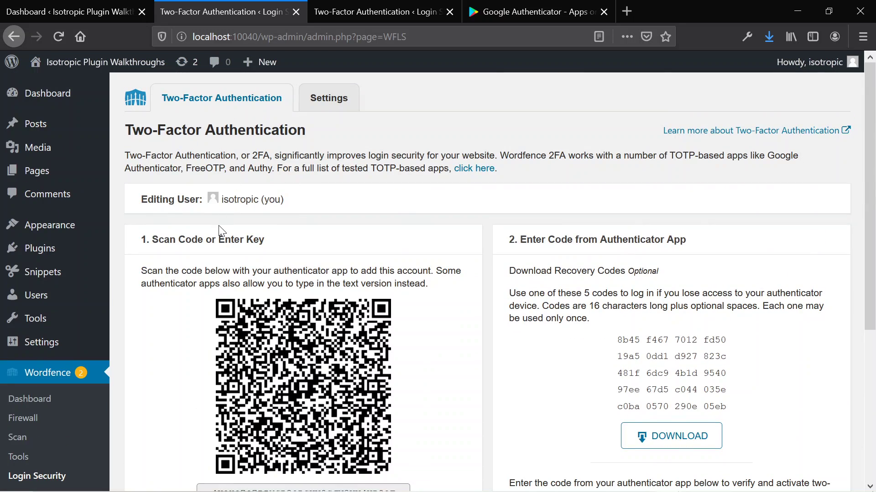
click(449, 12)
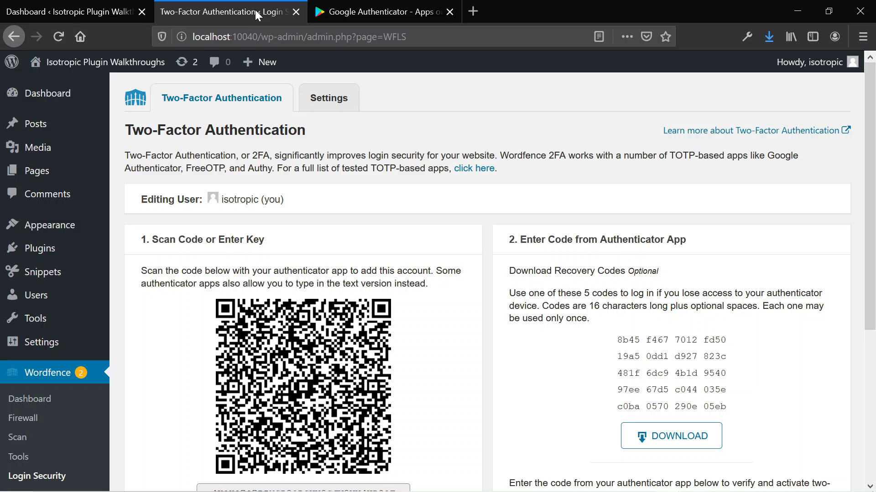
- Download the five recovery codes from the two-factor setup page
scroll(250, 217, down, 3)
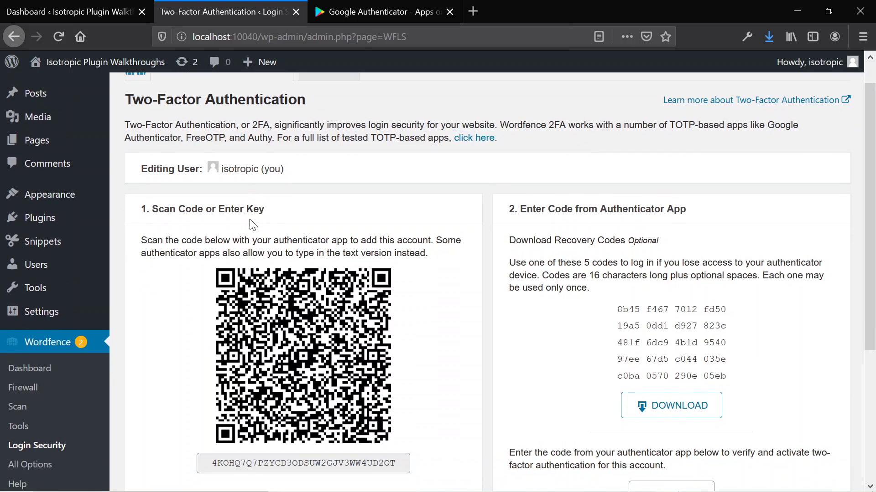
scroll(195, 194, up, 3)
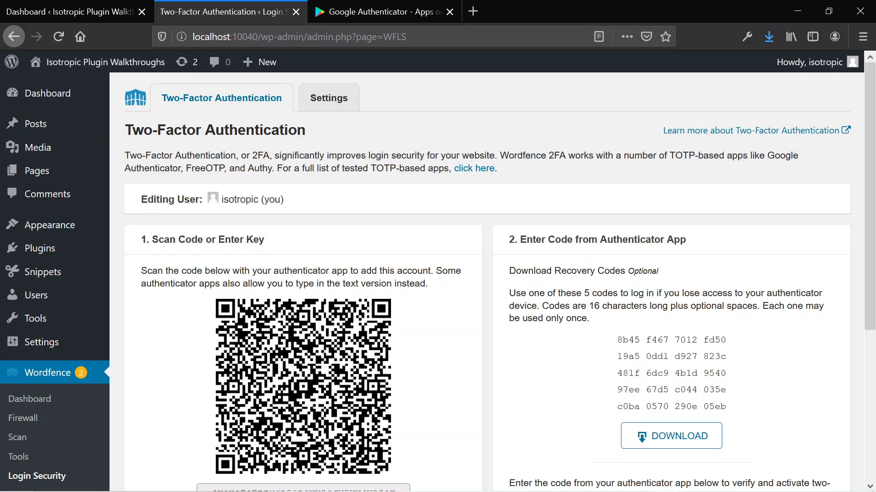
scroll(242, 160, down, 4)
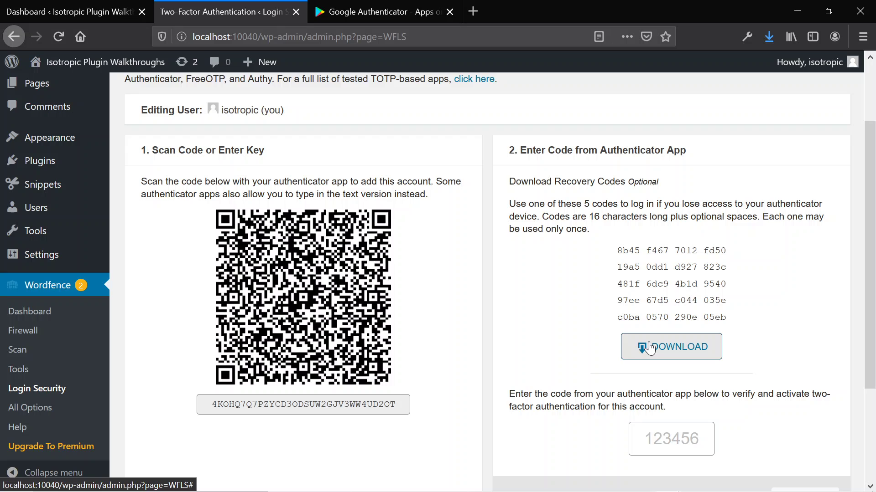
click(634, 351)
scroll(675, 364, down, 4)
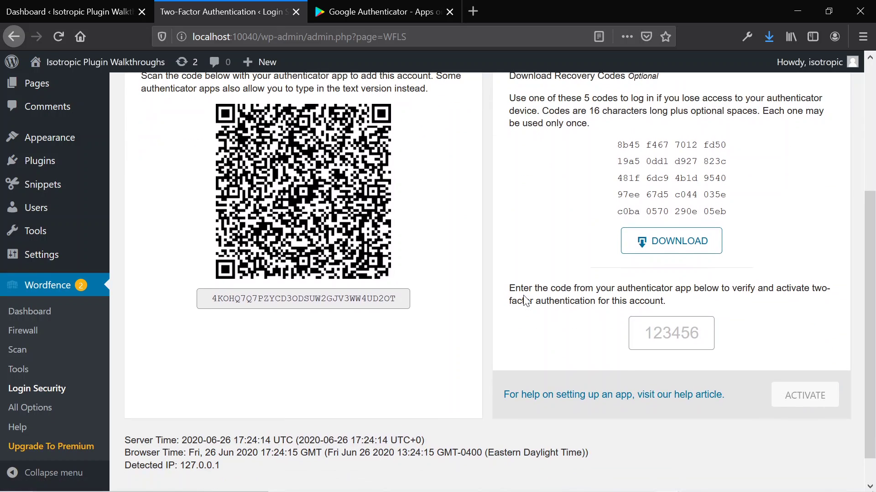
scroll(449, 289, up, 3)
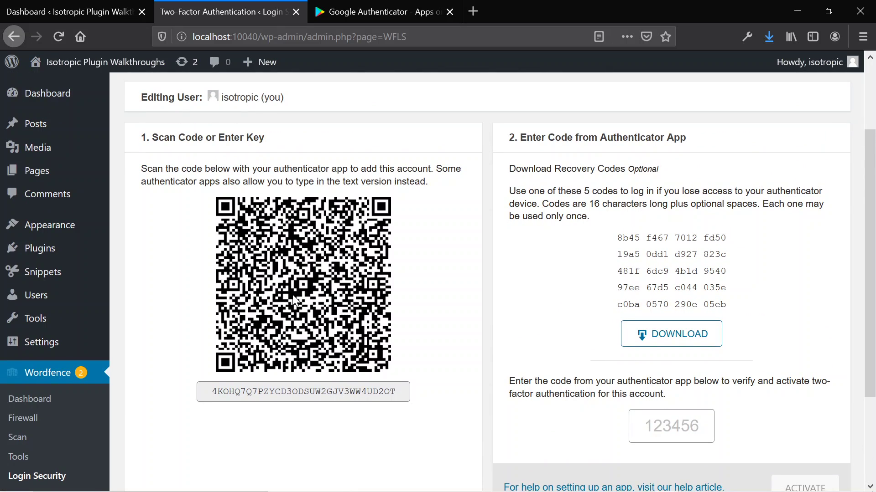
- View the Google Authenticator Play Store listing, zooming to 90% and back, then return to Wordfence setup
click(360, 11)
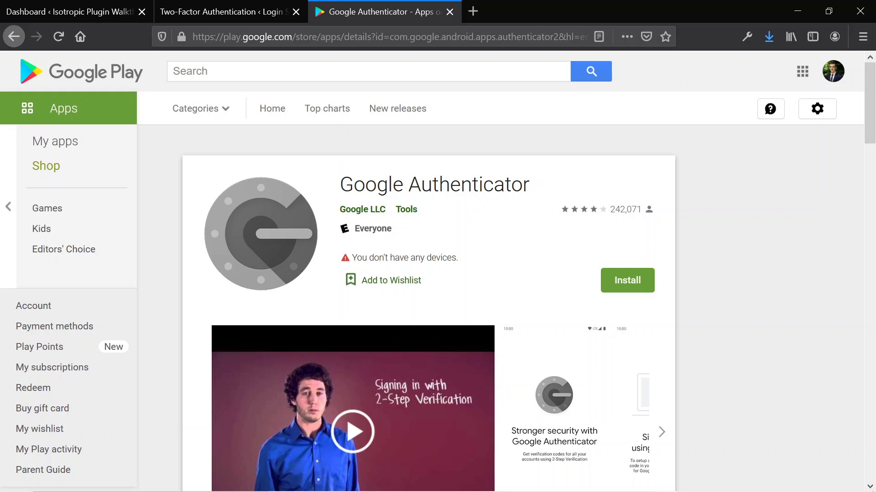
scroll(367, 256, down, 1)
key(ctrl+minus)
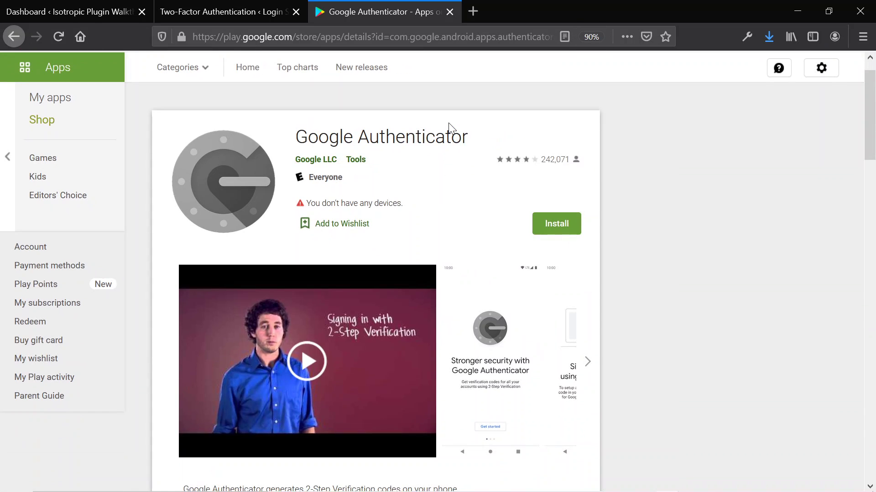
click(591, 37)
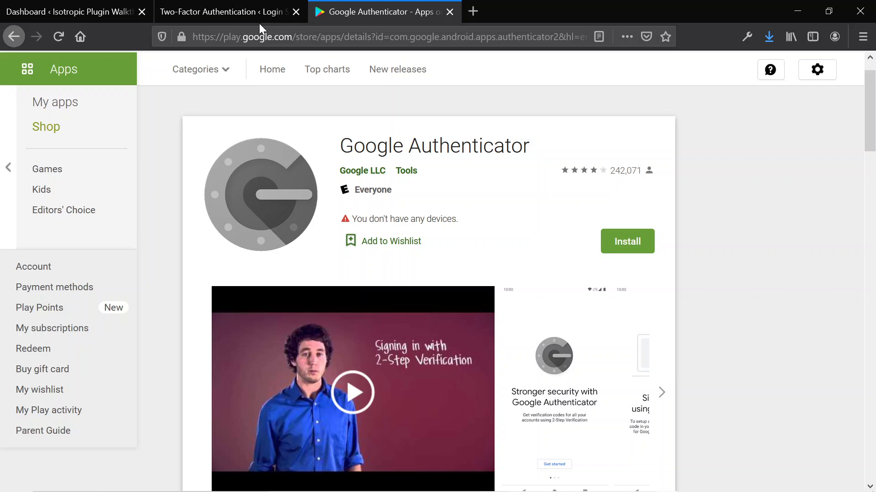
click(225, 9)
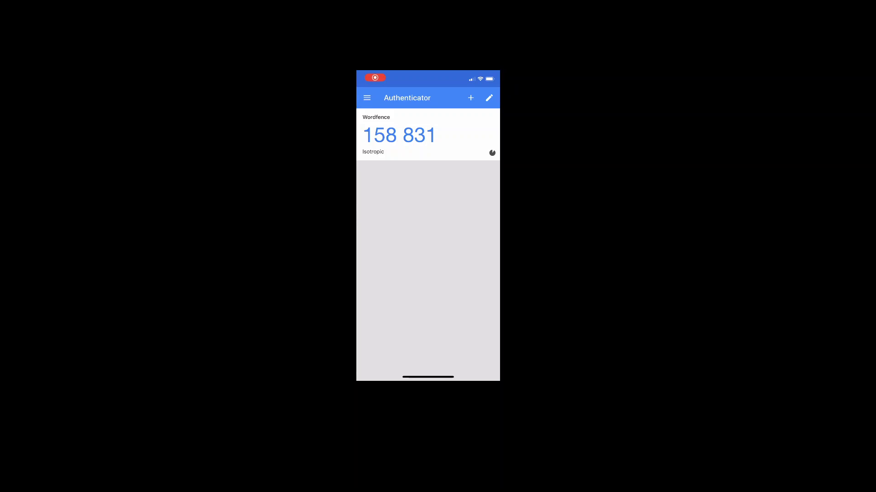
- Add the Wordfence account to Google Authenticator by scanning the setup page's QR code
click(470, 98)
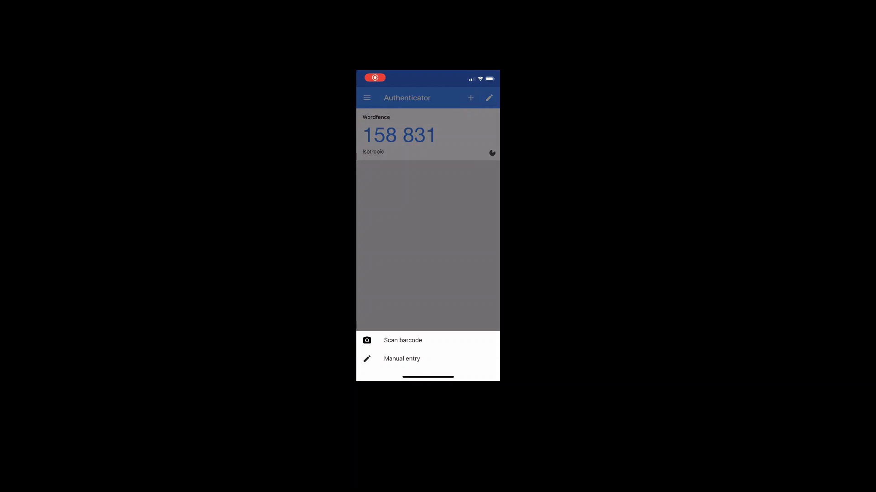
click(403, 340)
click(402, 340)
- Download the recovery codes, then try activating 2FA with code 282279 and dismiss the mismatch error
click(403, 340)
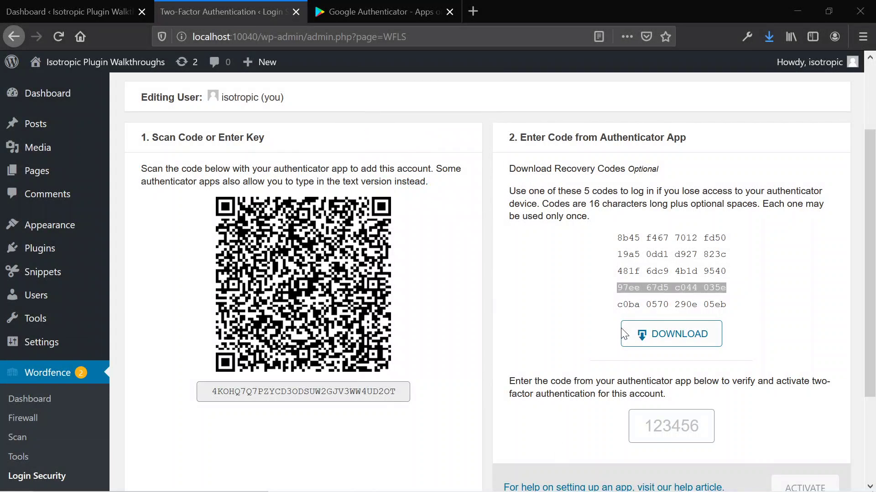
click(622, 328)
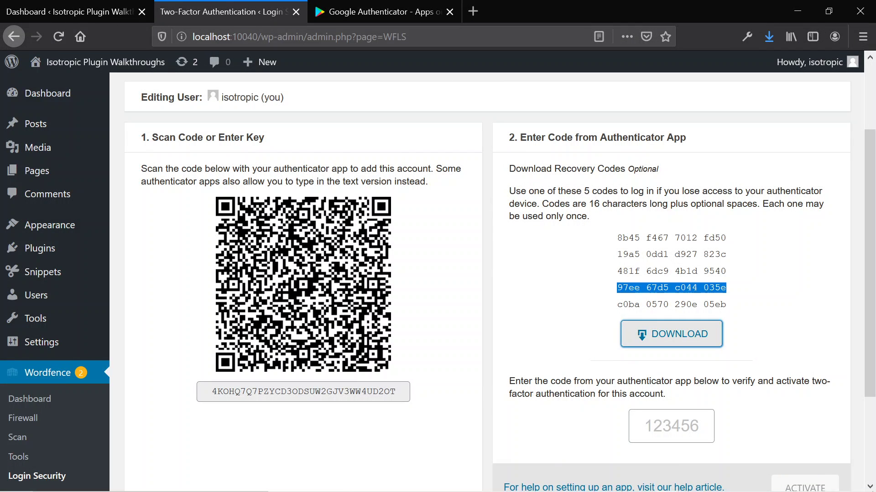
click(671, 426)
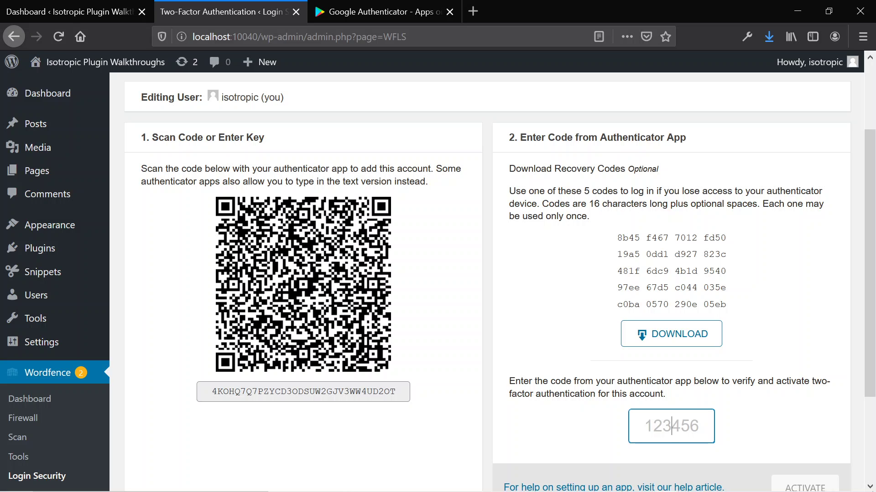
text(2822)
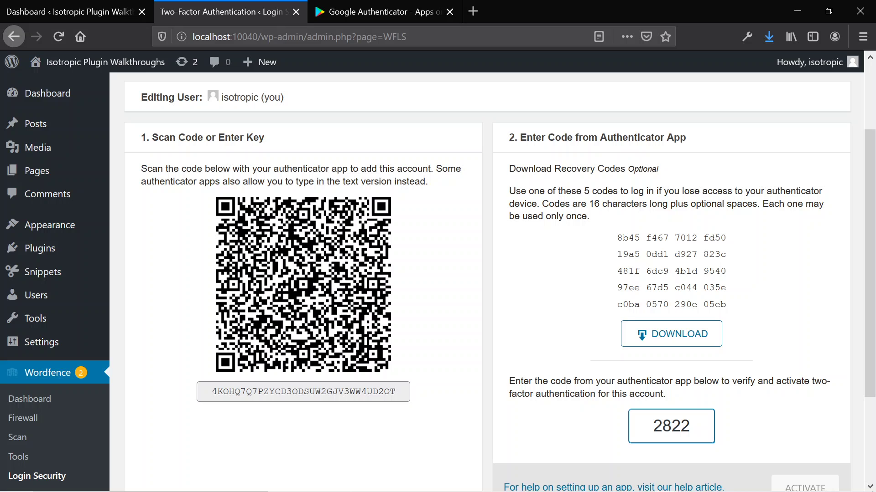
text(79)
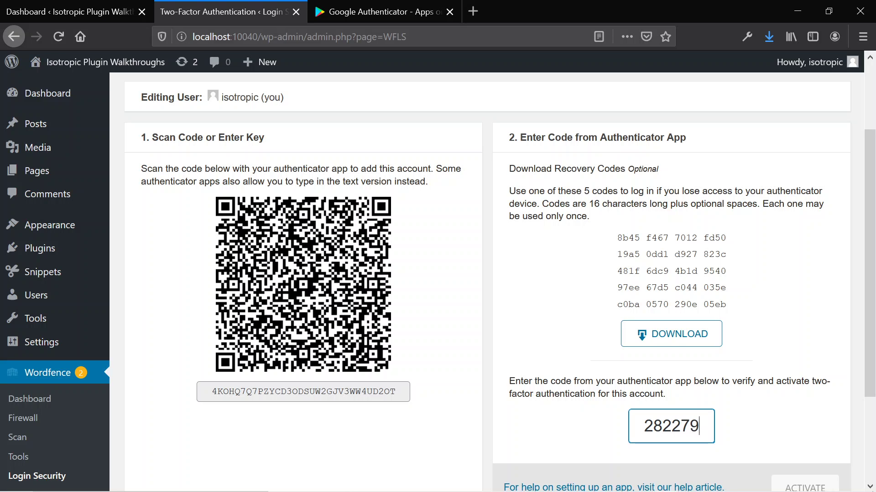
click(839, 402)
scroll(830, 413, down, 3)
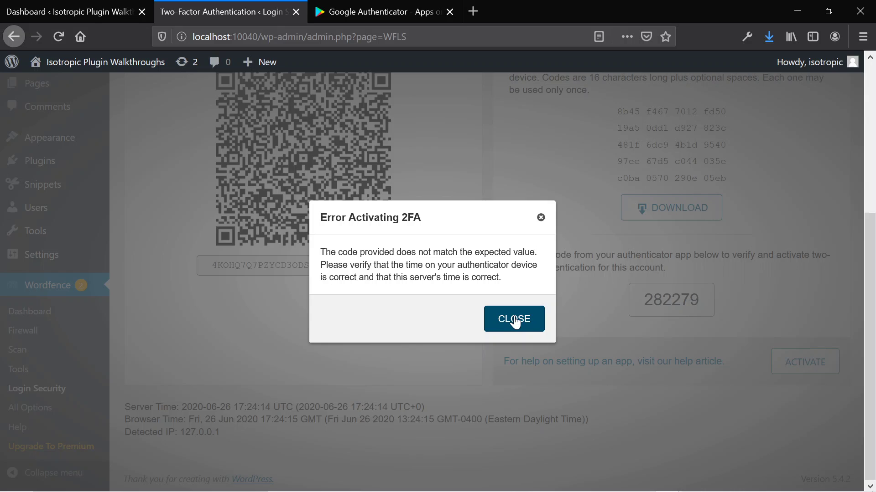
click(516, 319)
click(662, 300)
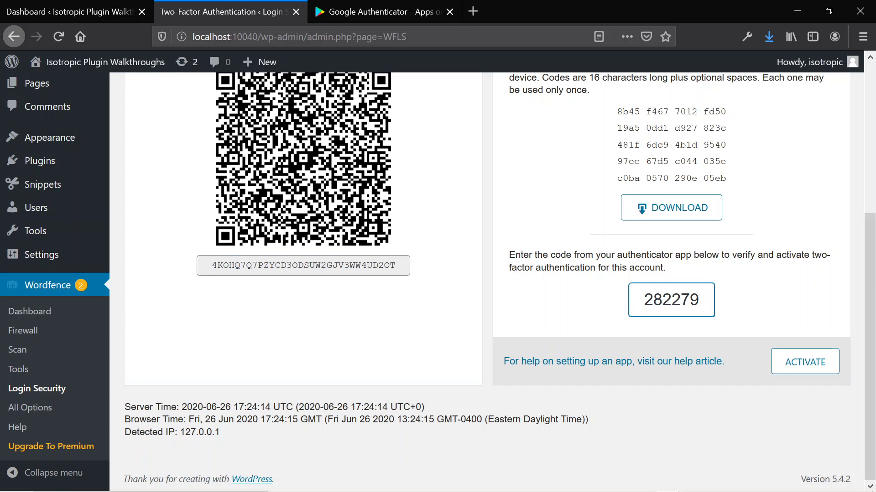
key(ctrl+a)
key(BackSpace)
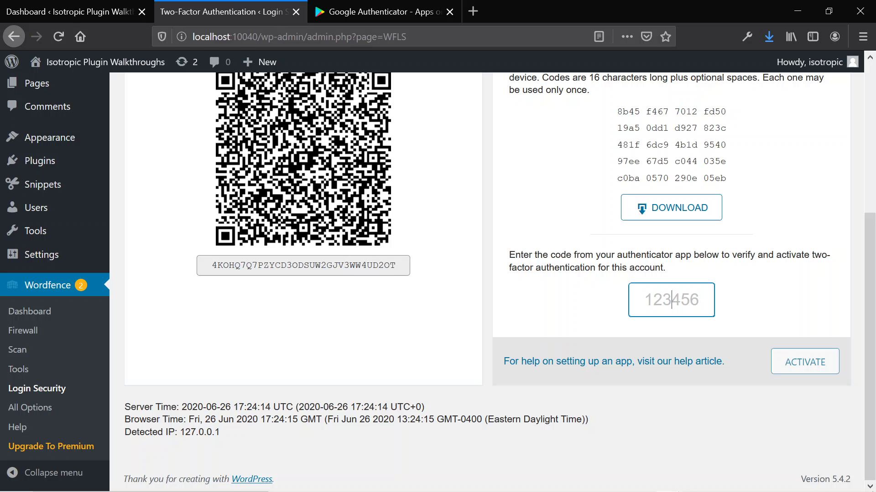
scroll(643, 285, up, 3)
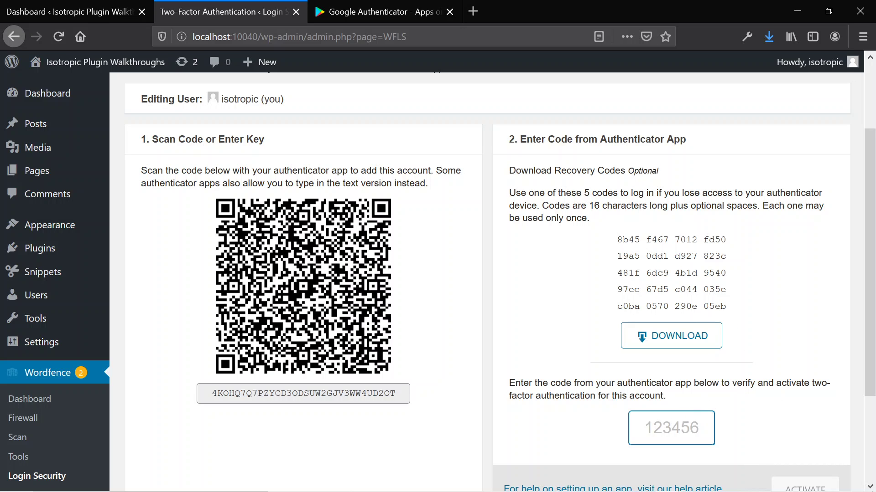
text(89)
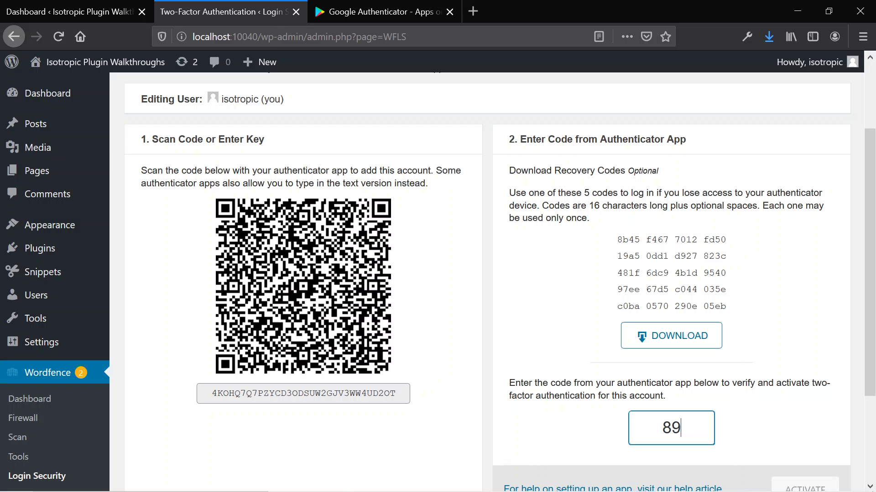
text(7331)
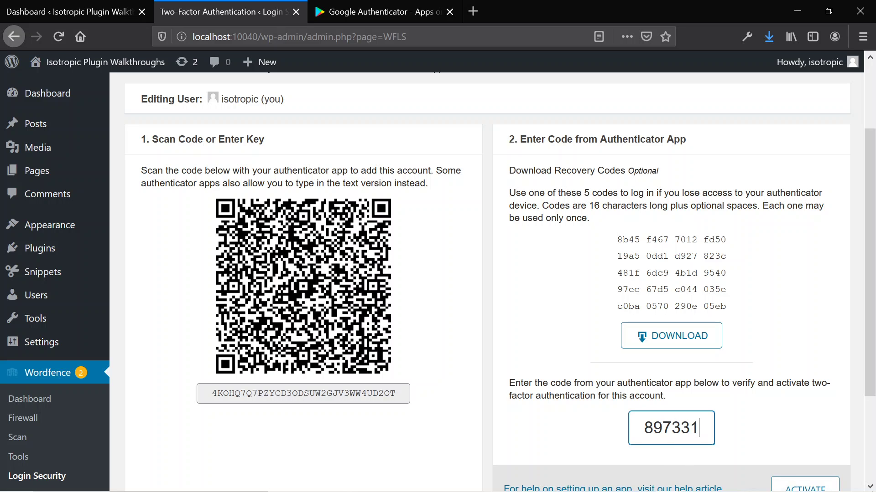
scroll(795, 383, down, 3)
click(801, 361)
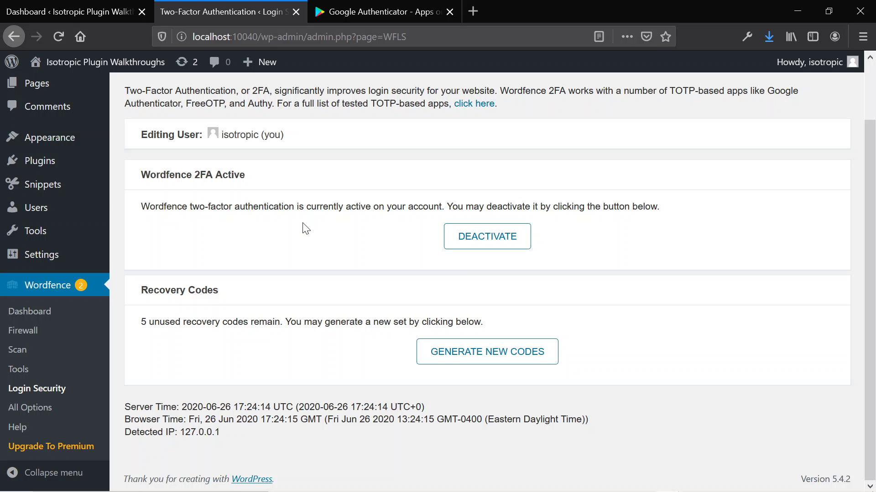
scroll(305, 228, up, 2)
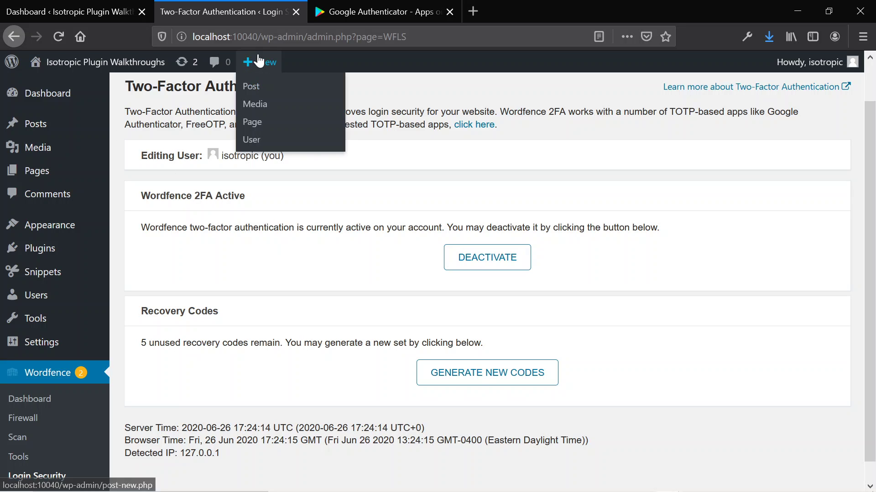
- Load the site's home page at localhost:10040 in the third tab and log out of the admin account
drag(192, 37, 261, 37)
key(ctrl+c)
key(BackSpace)
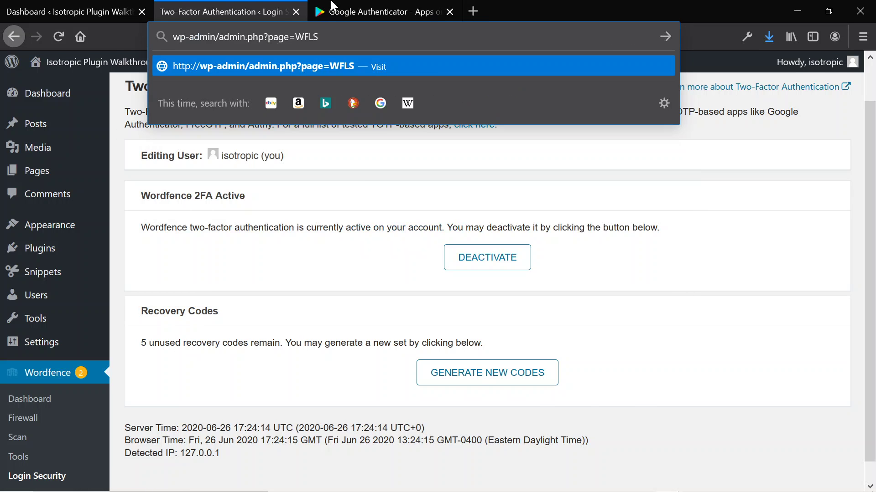
click(347, 12)
key(ctrl+l)
key(ctrl+v)
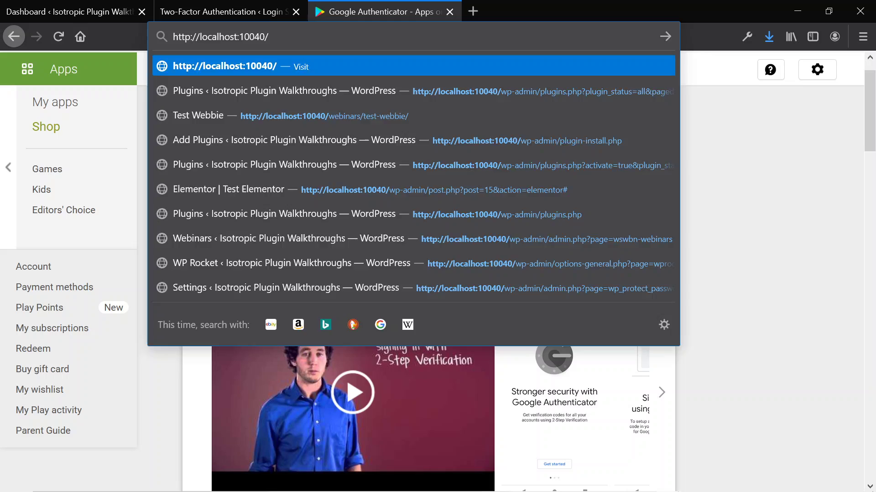
key(Return)
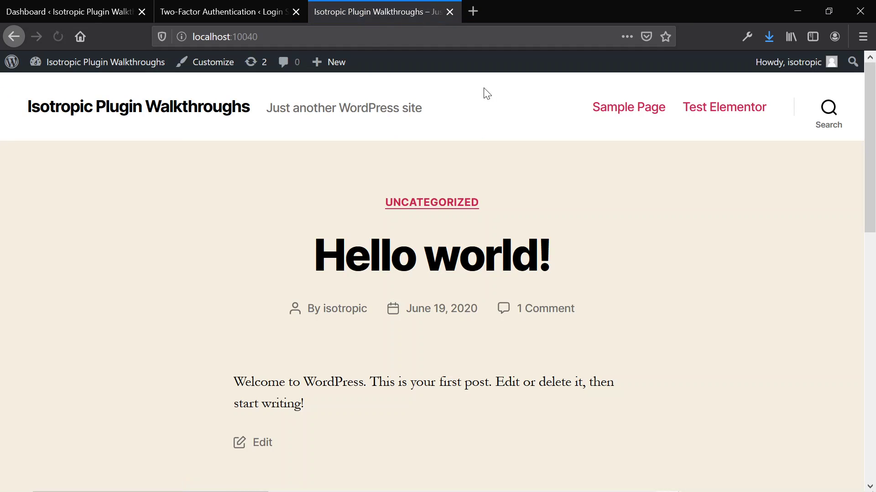
mouse_move(782, 69)
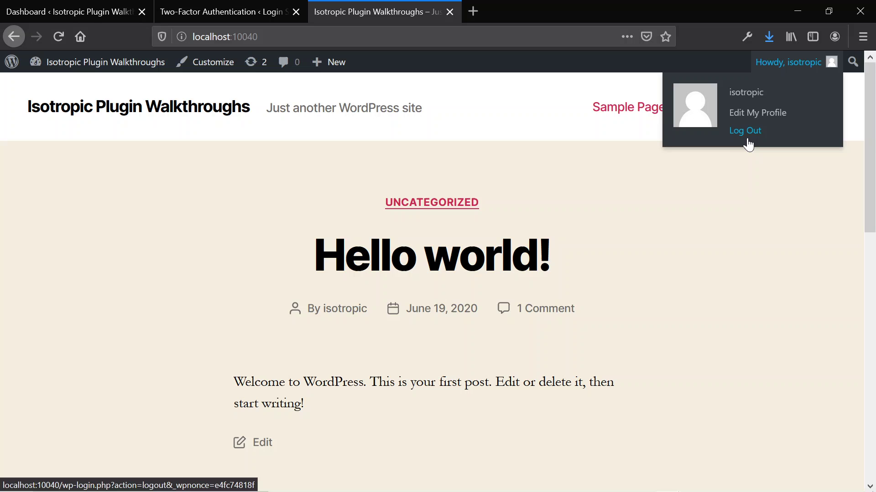
click(746, 137)
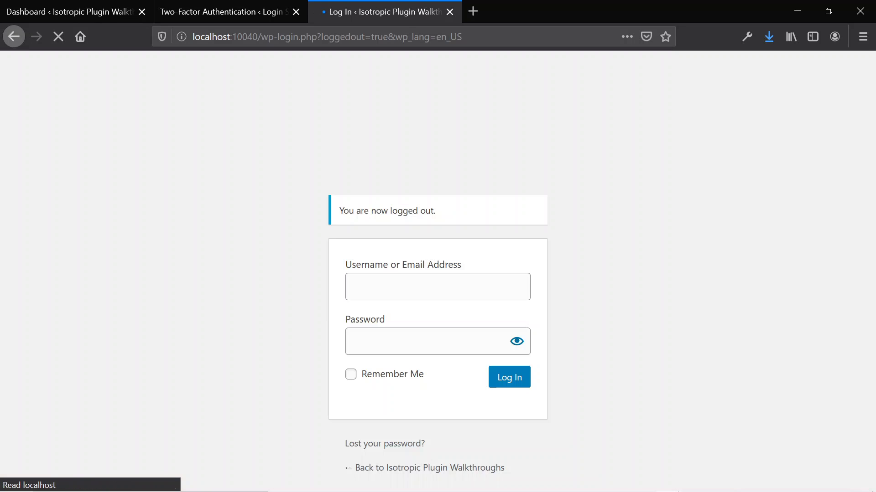
click(508, 377)
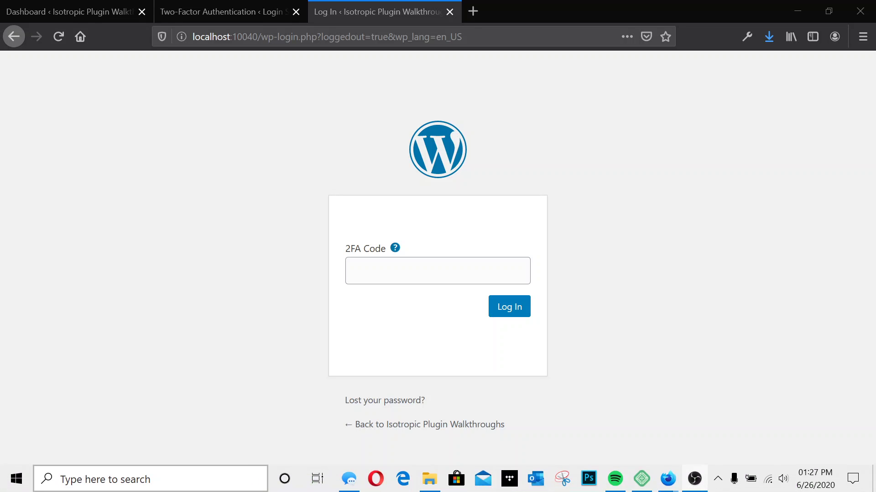
click(438, 271)
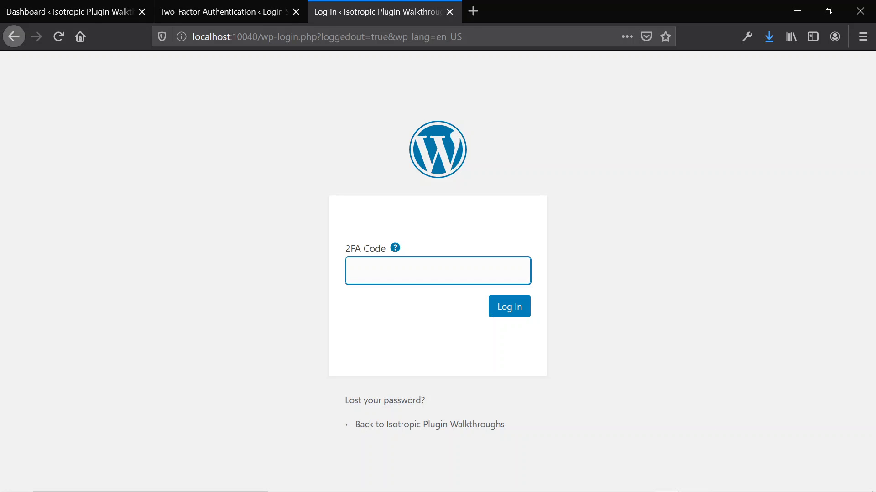
text(889561)
click(510, 309)
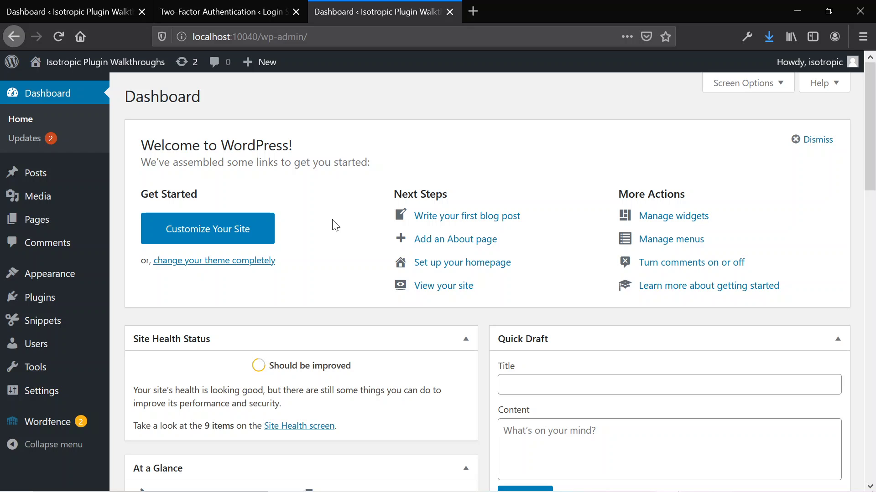
- Return to the Two-Factor Authentication page and select the supported authenticator app names in its intro
click(244, 9)
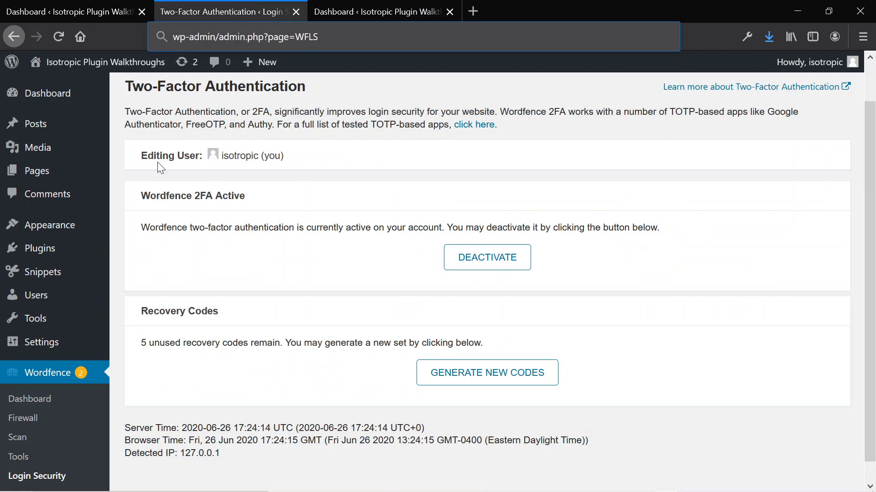
click(224, 216)
scroll(182, 269, down, 1)
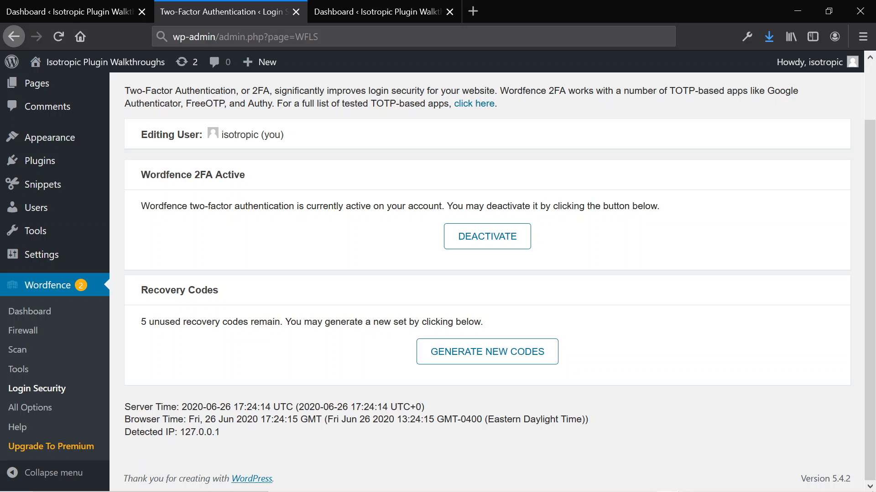
drag(767, 90, 267, 104)
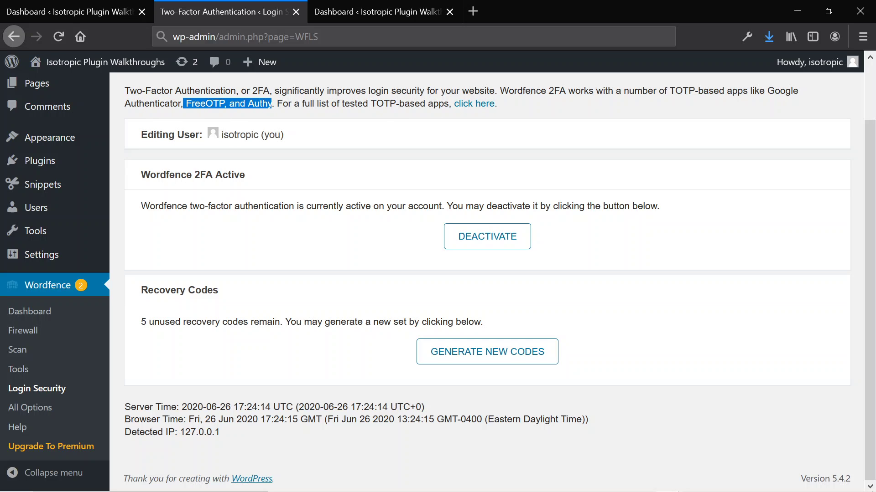